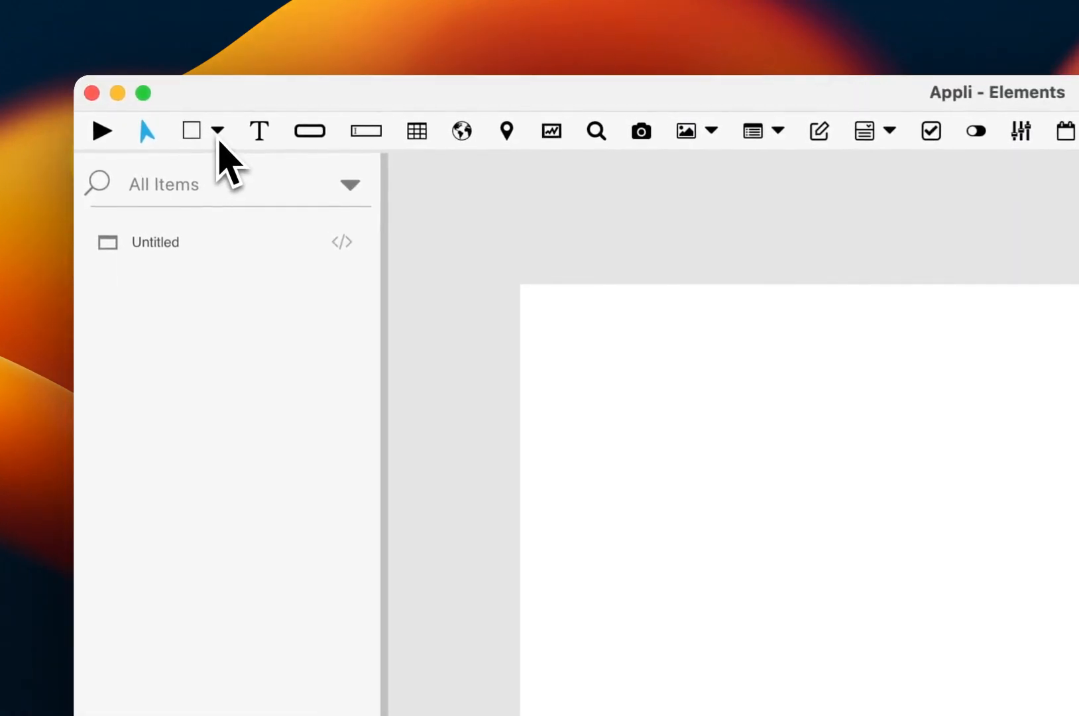
Draw a large rectangle near the upper-left corner of the screen canvas and a smaller rectangle to its right
{"action": "left_click", "coordinate": [206, 126]}
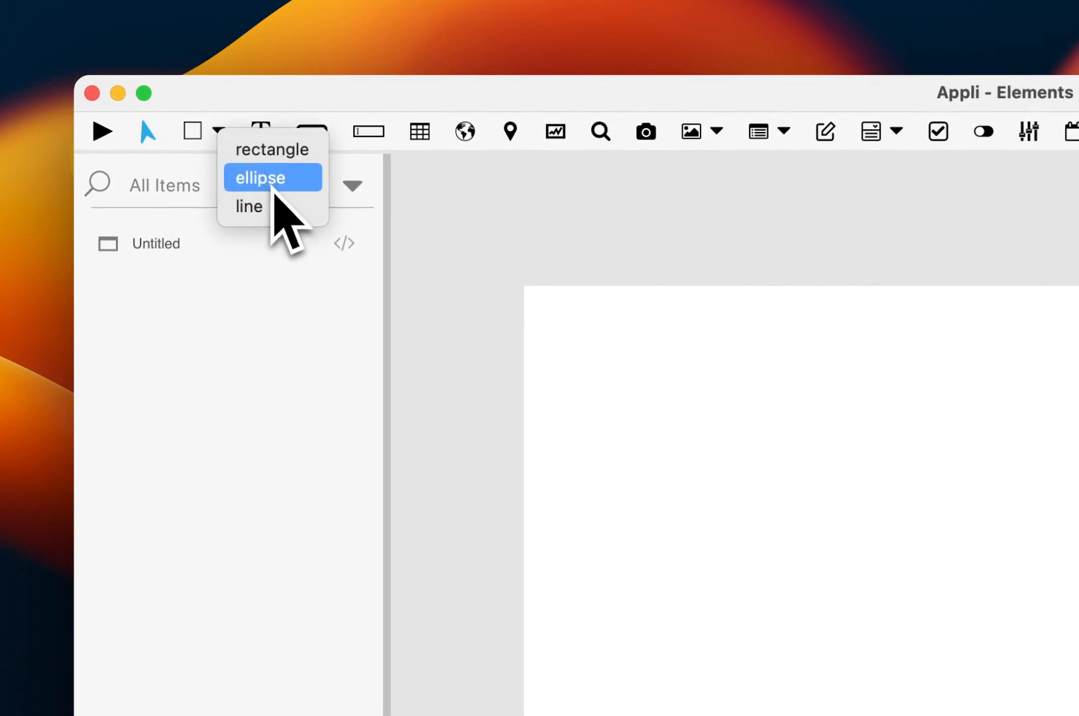
{"action": "left_click", "coordinate": [281, 162]}
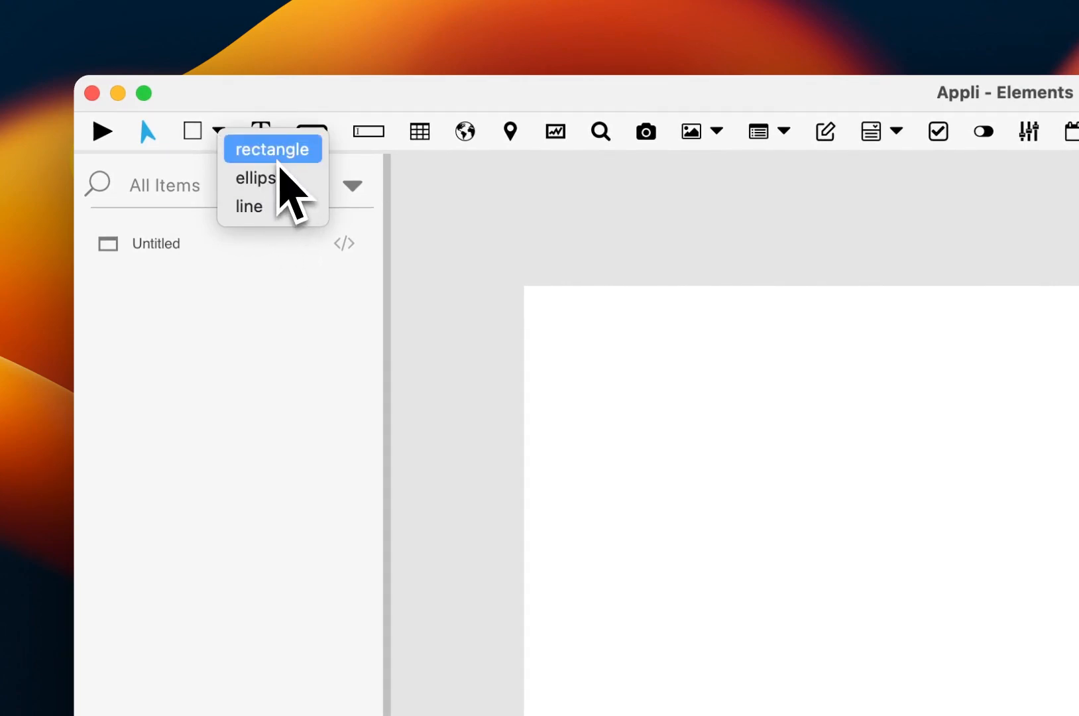
{"action": "left_click_drag", "start_coordinate": [594, 340], "coordinate": [799, 582]}
{"action": "left_click", "coordinate": [136, 93]}
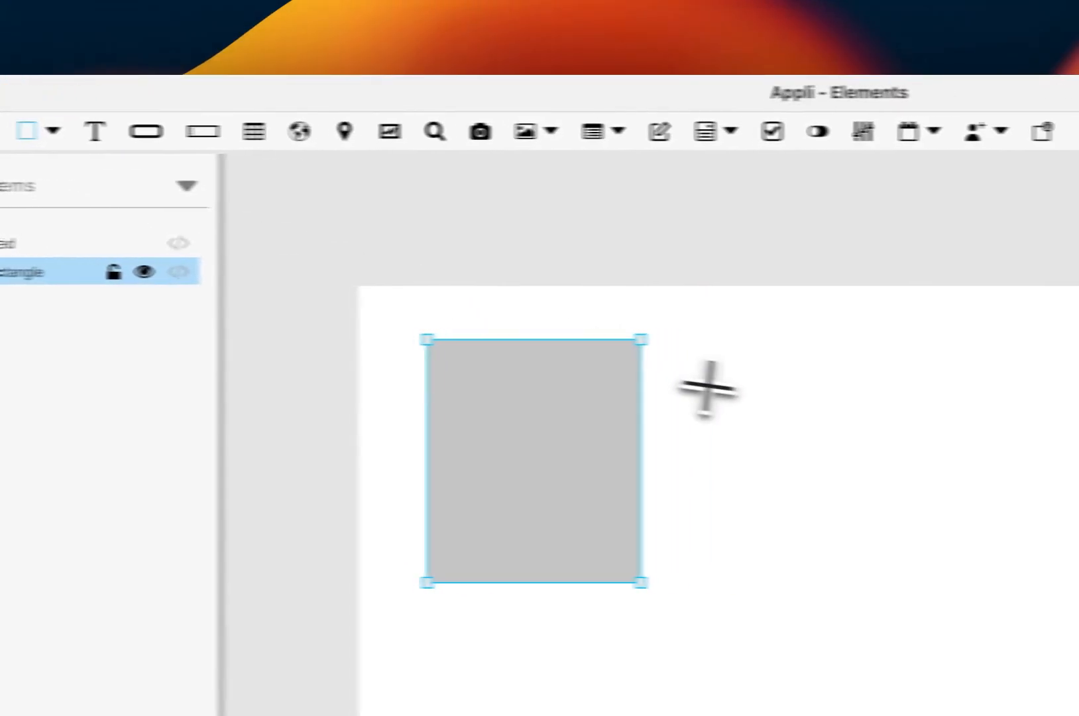
{"action": "left_click_drag", "start_coordinate": [702, 329], "coordinate": [844, 447]}
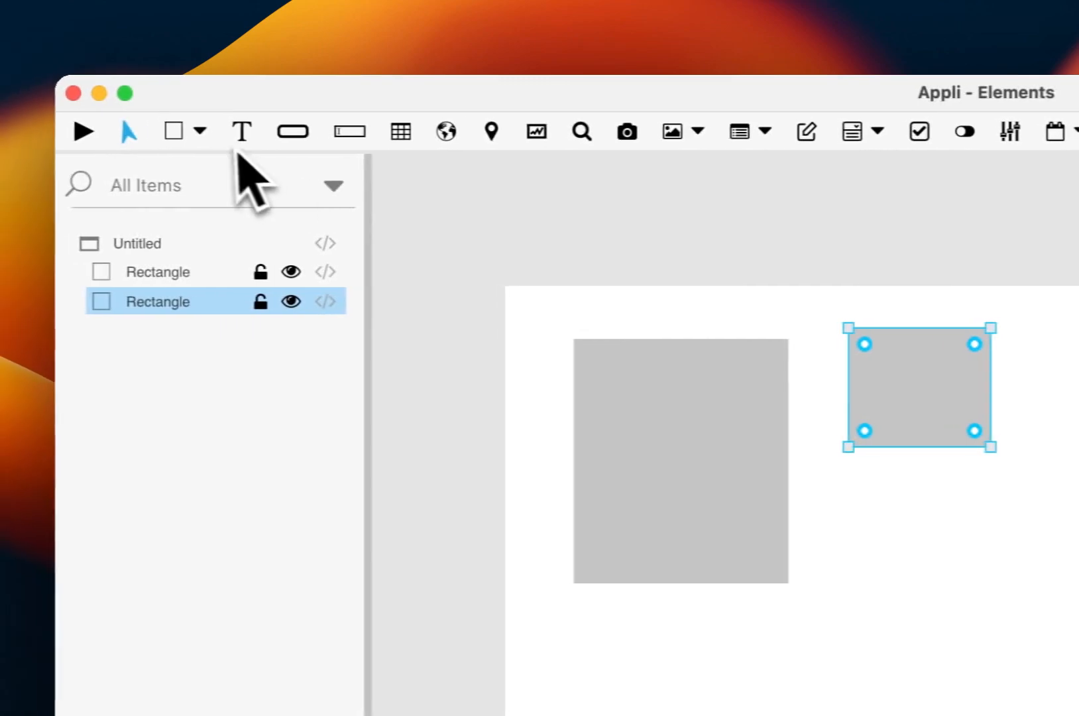
Draw a circular ellipse to the right of the two rectangles and a diagonal line below them
{"action": "left_click", "coordinate": [202, 131]}
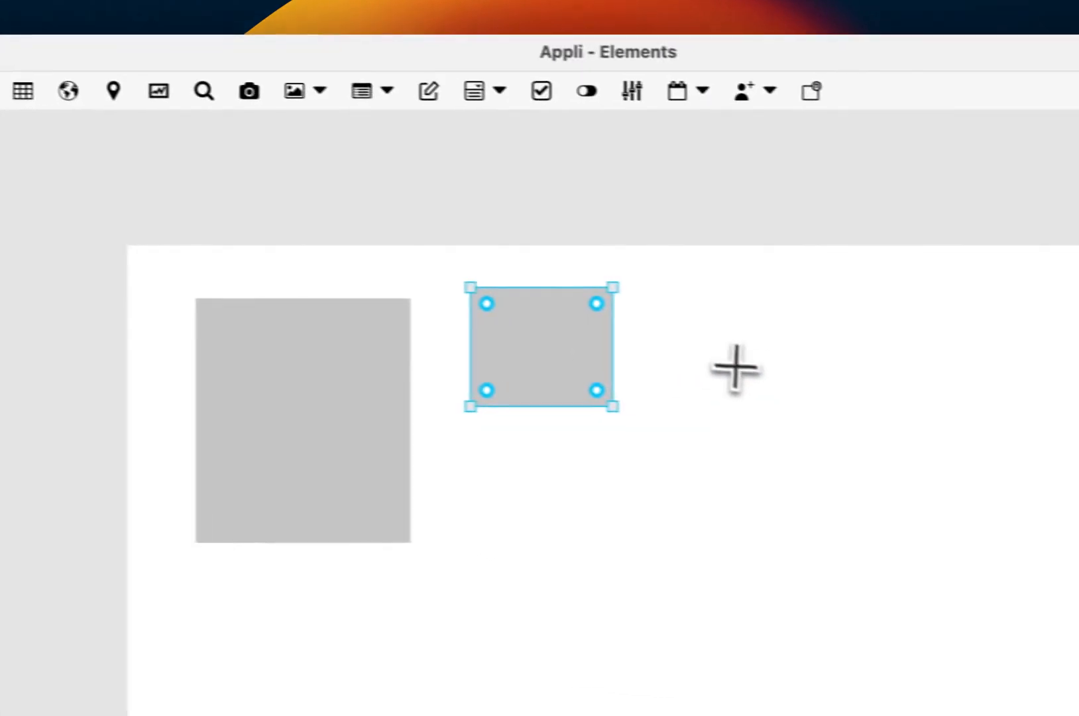
{"action": "left_click_drag", "start_coordinate": [714, 349], "coordinate": [761, 530]}
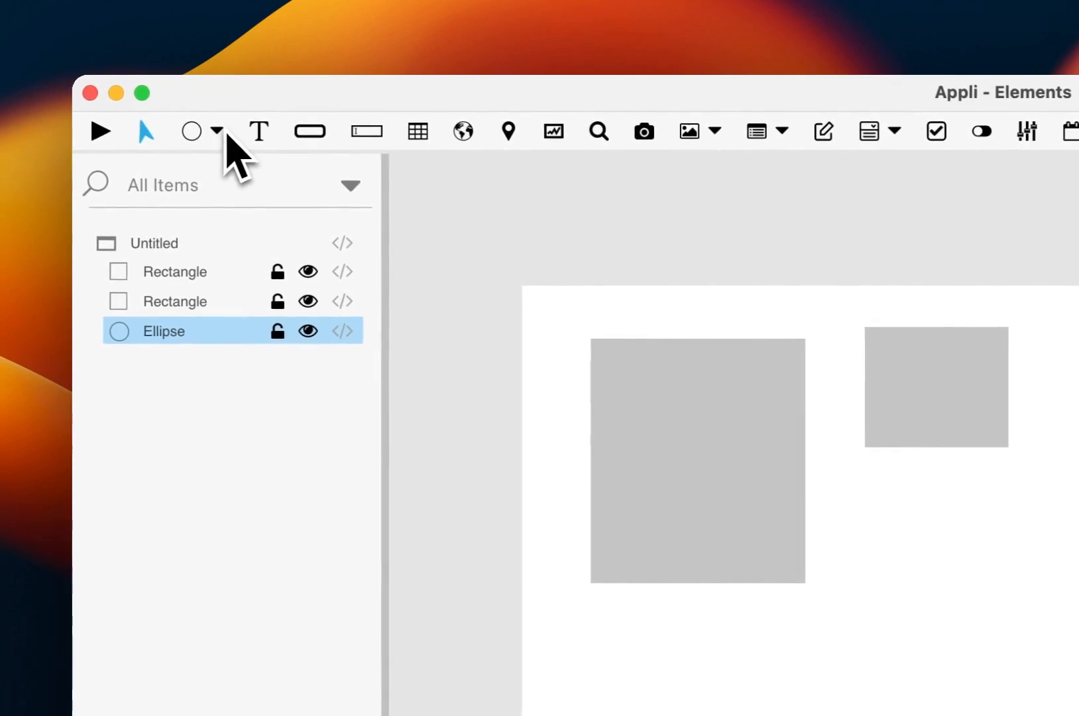
{"action": "left_click", "coordinate": [22, 108]}
{"action": "left_click", "coordinate": [273, 199]}
{"action": "left_click_drag", "start_coordinate": [407, 506], "coordinate": [643, 329]}
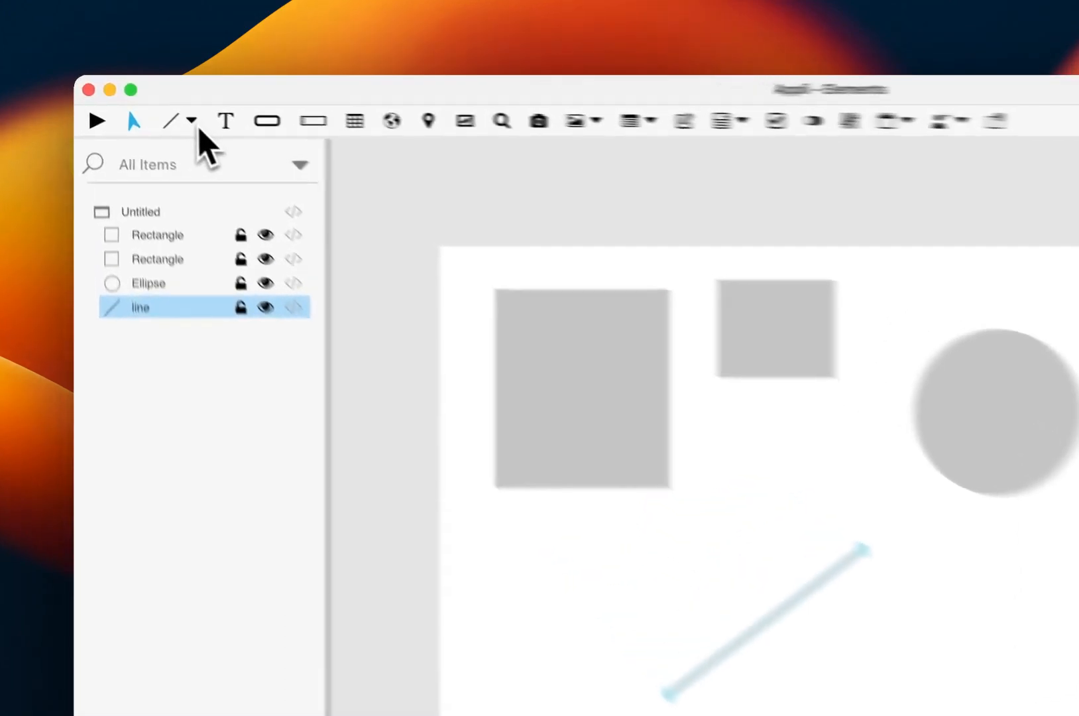
Draw a third rectangle about 228 wide and 132 high, just right of the diagonal line at about X 553, Y 407
{"action": "left_click", "coordinate": [146, 103]}
{"action": "left_click", "coordinate": [247, 154]}
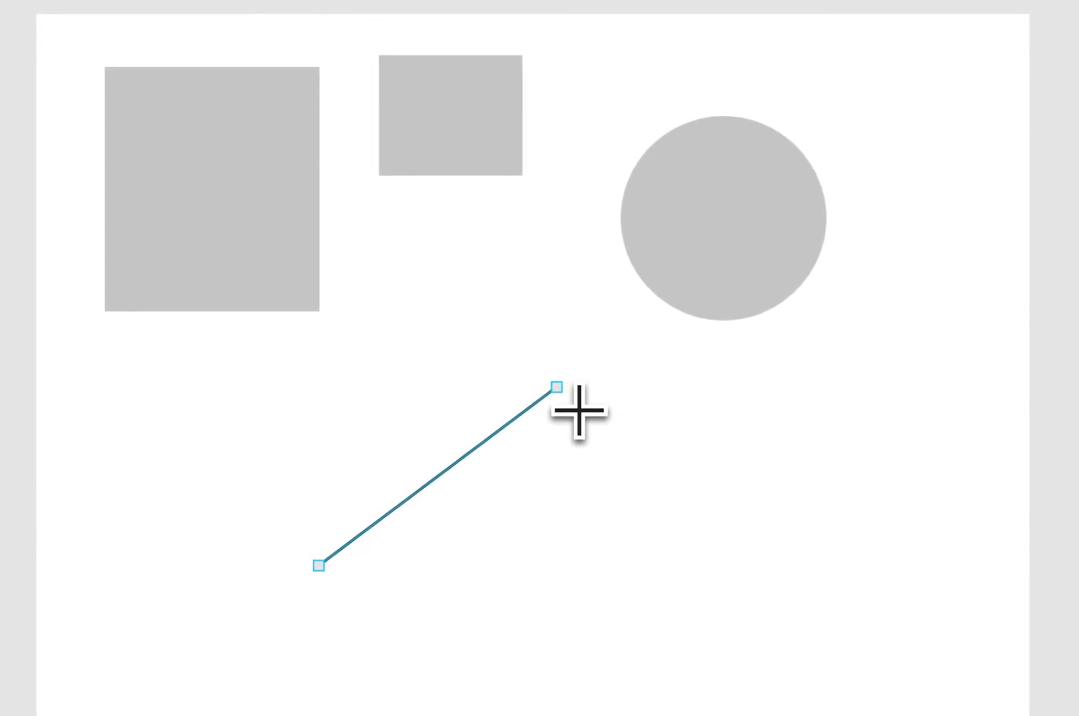
{"action": "left_click_drag", "start_coordinate": [578, 411], "coordinate": [785, 582]}
{"action": "mouse_move", "coordinate": [571, 453]}
{"action": "left_mouse_down"}
{"action": "mouse_move", "coordinate": [622, 304]}
{"action": "mouse_move", "coordinate": [375, 374]}
{"action": "mouse_move", "coordinate": [419, 484]}
{"action": "left_mouse_up"}
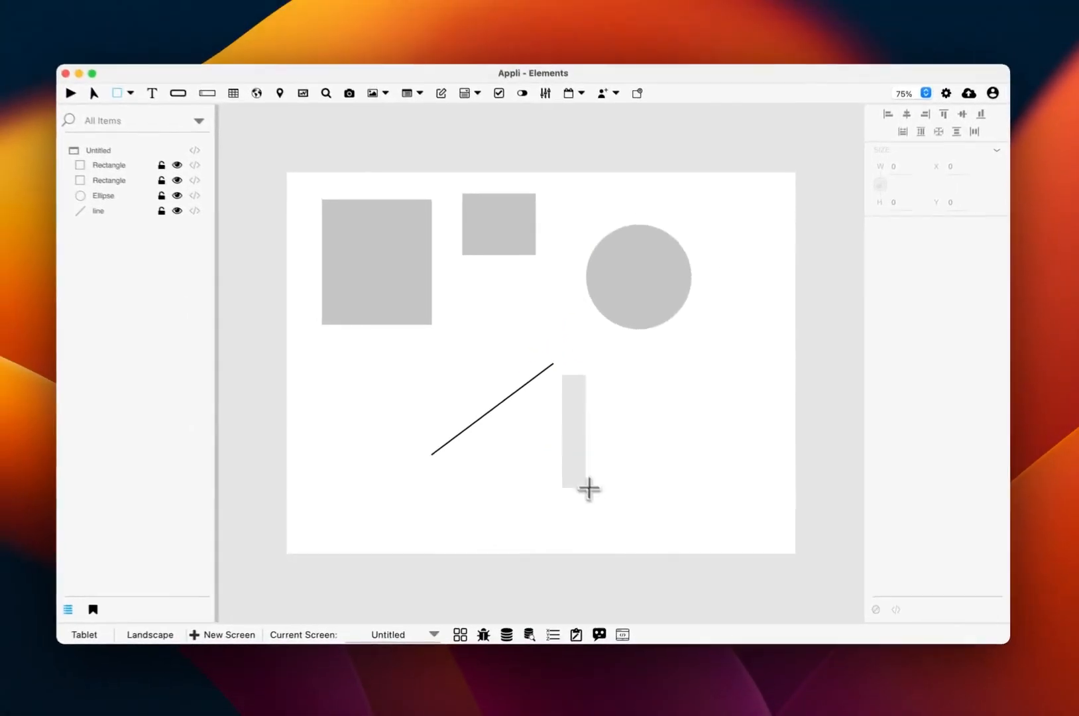
{"action": "mouse_move", "coordinate": [589, 490]}
{"action": "left_mouse_down"}
{"action": "mouse_move", "coordinate": [709, 454]}
{"action": "mouse_move", "coordinate": [689, 409]}
{"action": "mouse_move", "coordinate": [639, 456]}
{"action": "mouse_move", "coordinate": [665, 491]}
{"action": "mouse_move", "coordinate": [708, 492]}
{"action": "mouse_move", "coordinate": [727, 466]}
{"action": "mouse_move", "coordinate": [703, 441]}
{"action": "mouse_move", "coordinate": [676, 448]}
{"action": "mouse_move", "coordinate": [730, 470]}
{"action": "mouse_move", "coordinate": [628, 414]}
{"action": "mouse_move", "coordinate": [752, 507]}
{"action": "mouse_move", "coordinate": [679, 441]}
{"action": "left_mouse_up"}
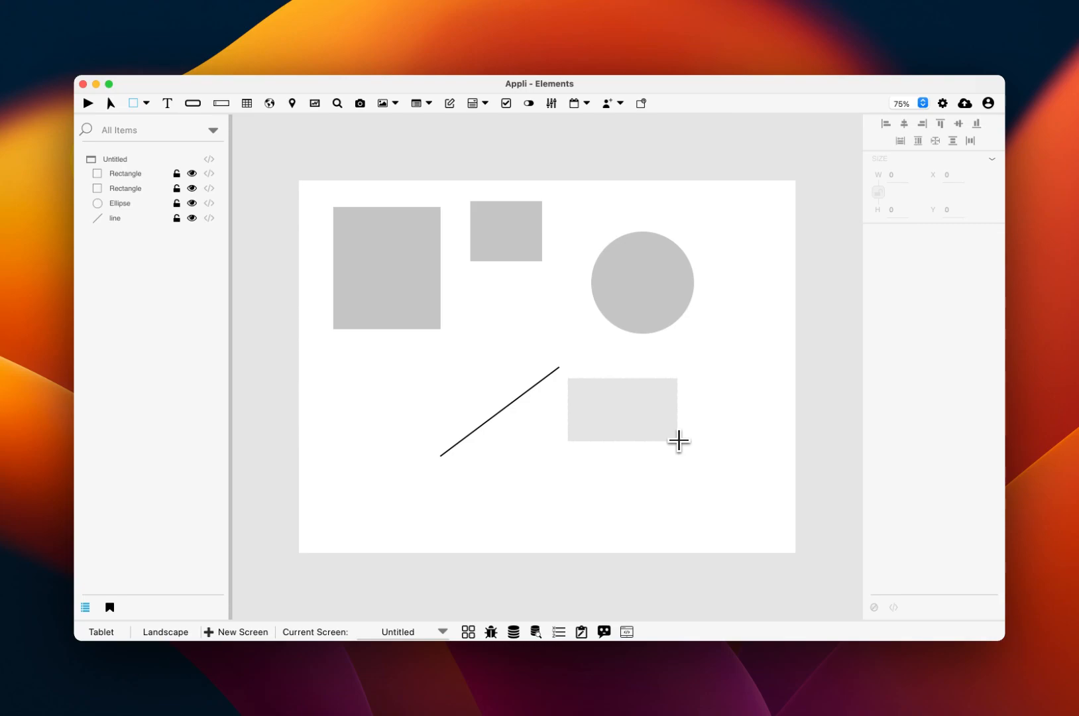
{"action": "left_click_drag", "start_coordinate": [678, 440], "coordinate": [678, 441]}
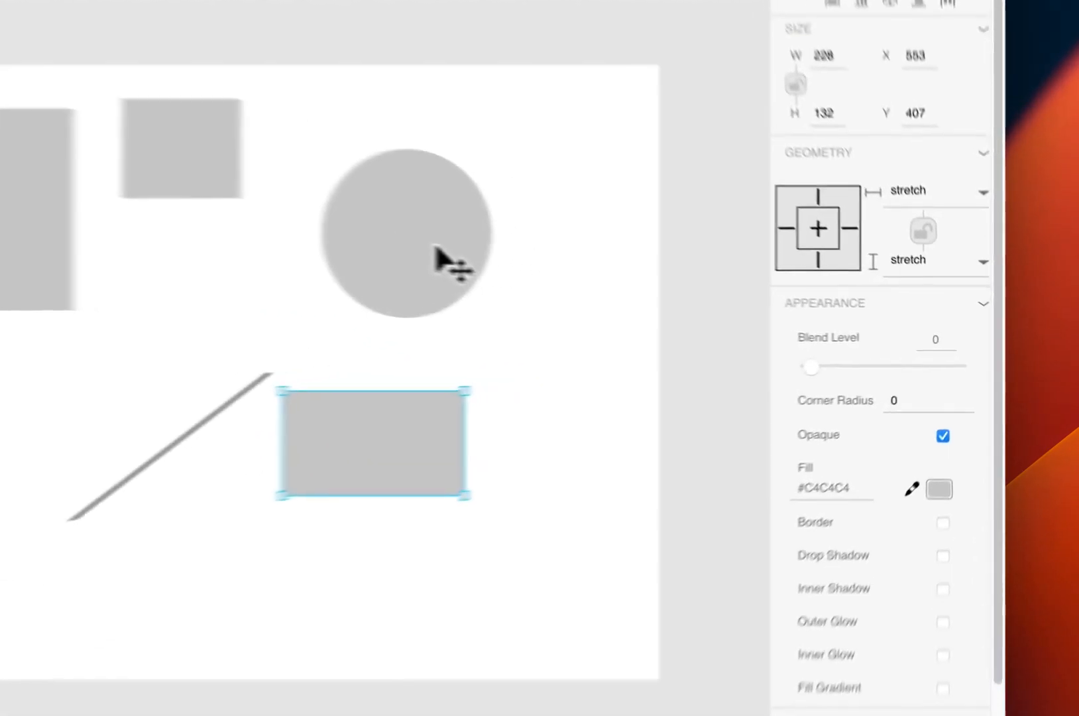
Turn off the circle's opaque fill and give it a border of size 1
{"action": "left_click", "coordinate": [661, 291]}
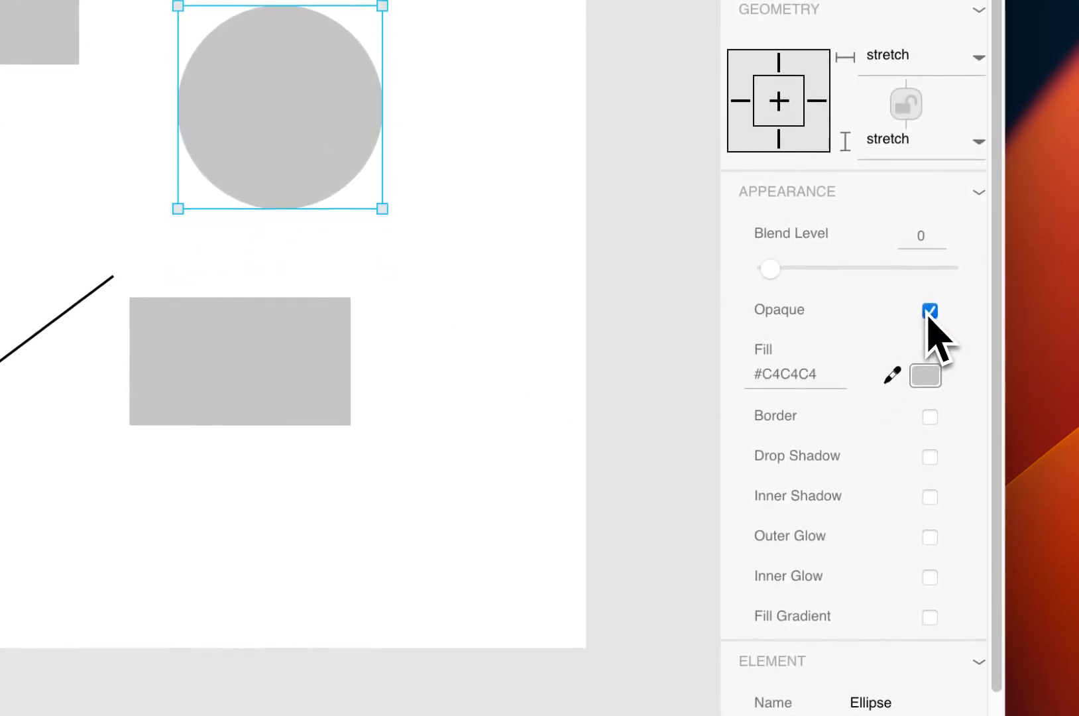
{"action": "left_click", "coordinate": [929, 311]}
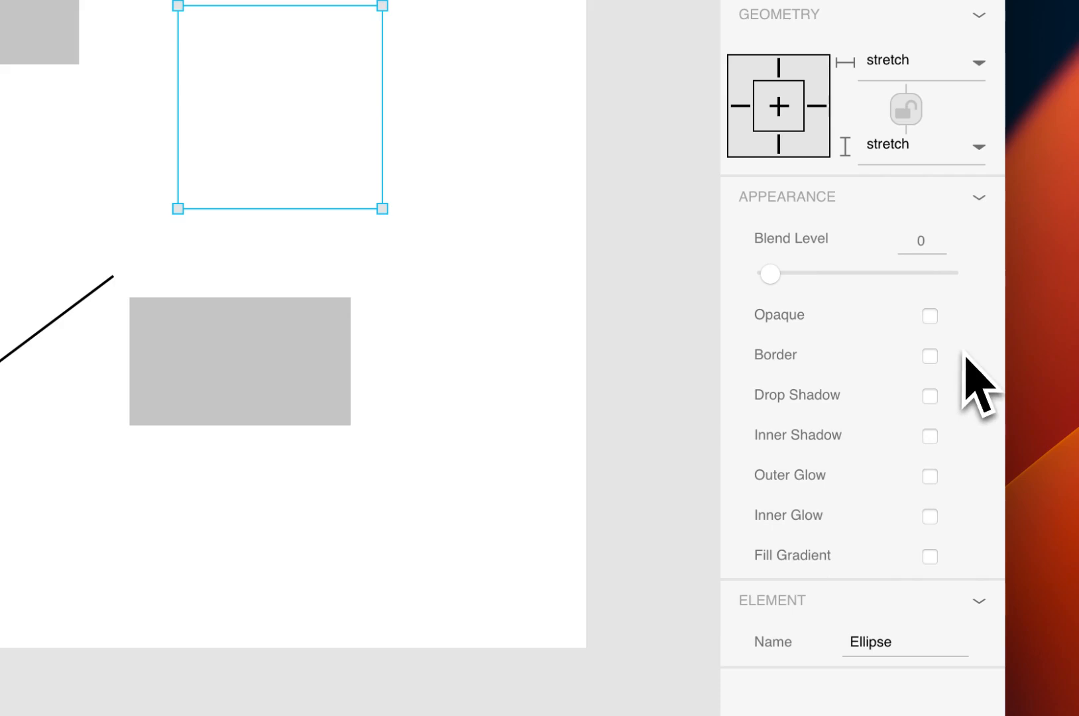
{"action": "left_click", "coordinate": [930, 356]}
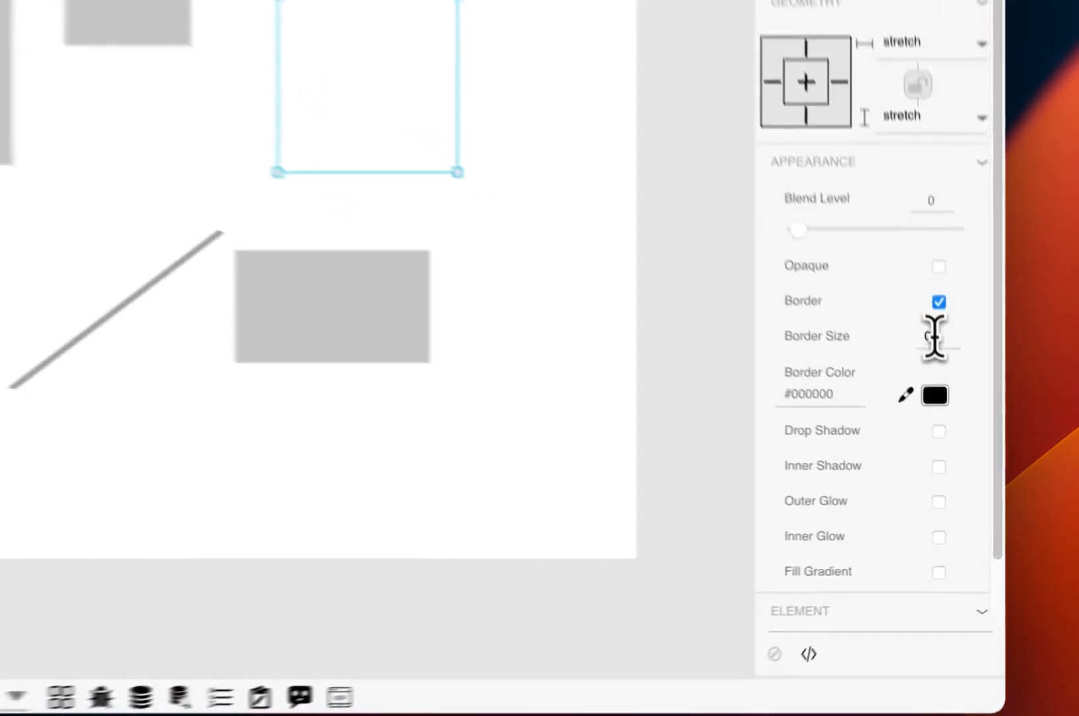
{"action": "left_click_drag", "start_coordinate": [966, 428], "coordinate": [957, 428]}
{"action": "type", "text": "1"}
{"action": "key", "text": "Tab"}
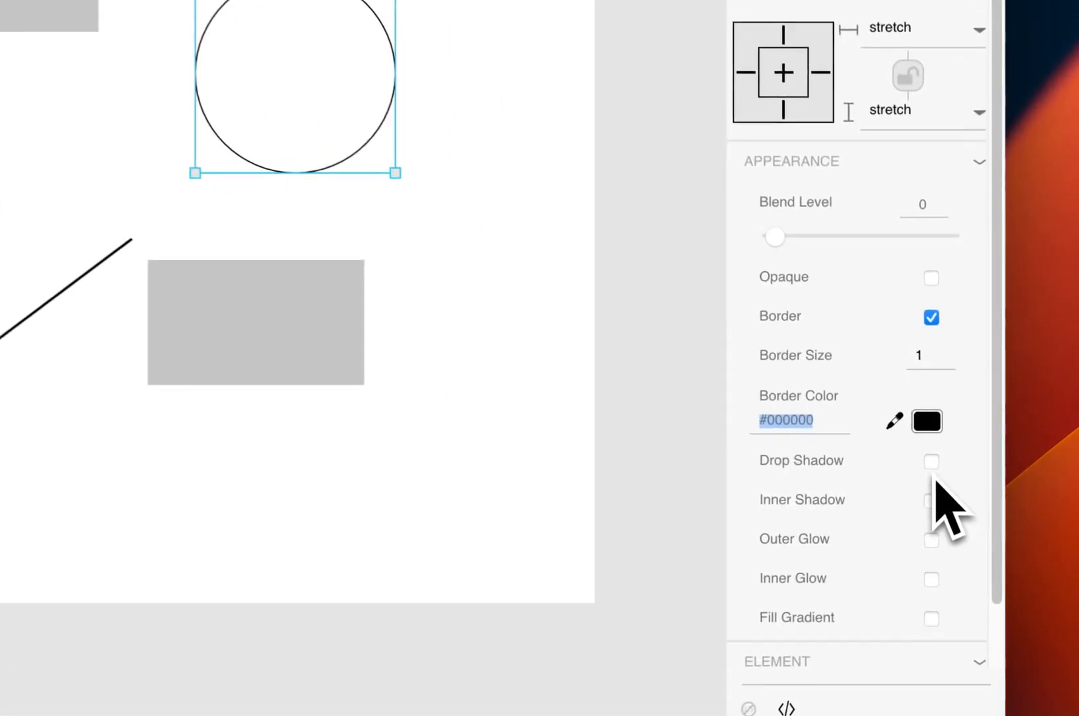
Enable a drop shadow on the circle and select the rectangle beneath it
{"action": "left_click", "coordinate": [930, 462]}
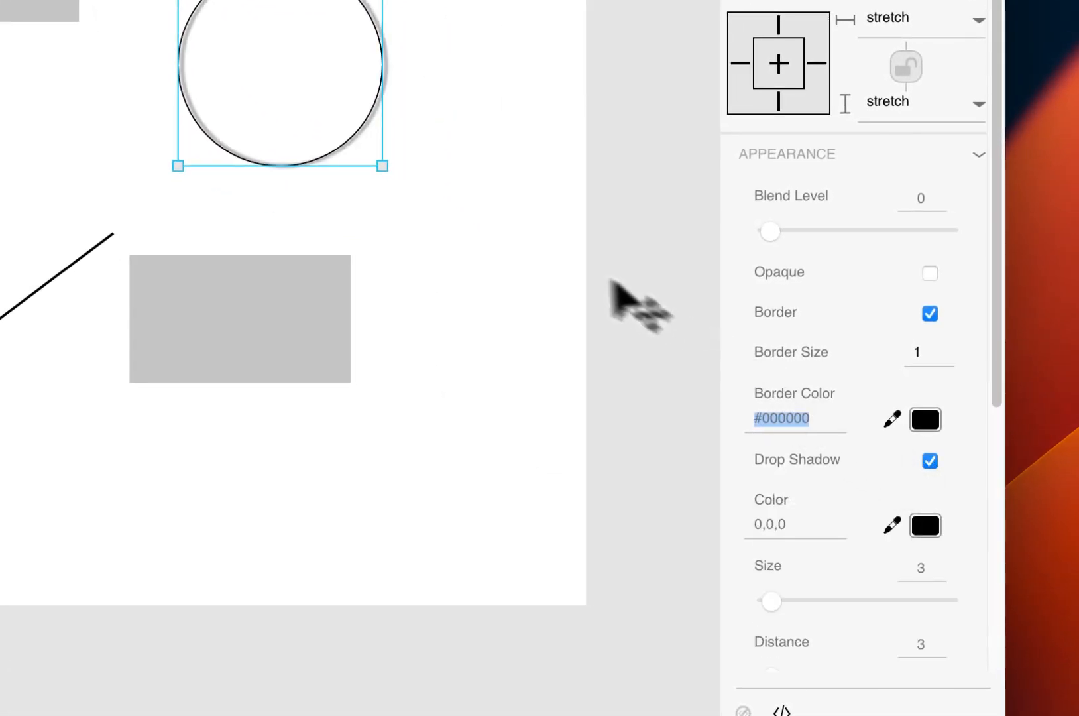
{"action": "left_click", "coordinate": [517, 247]}
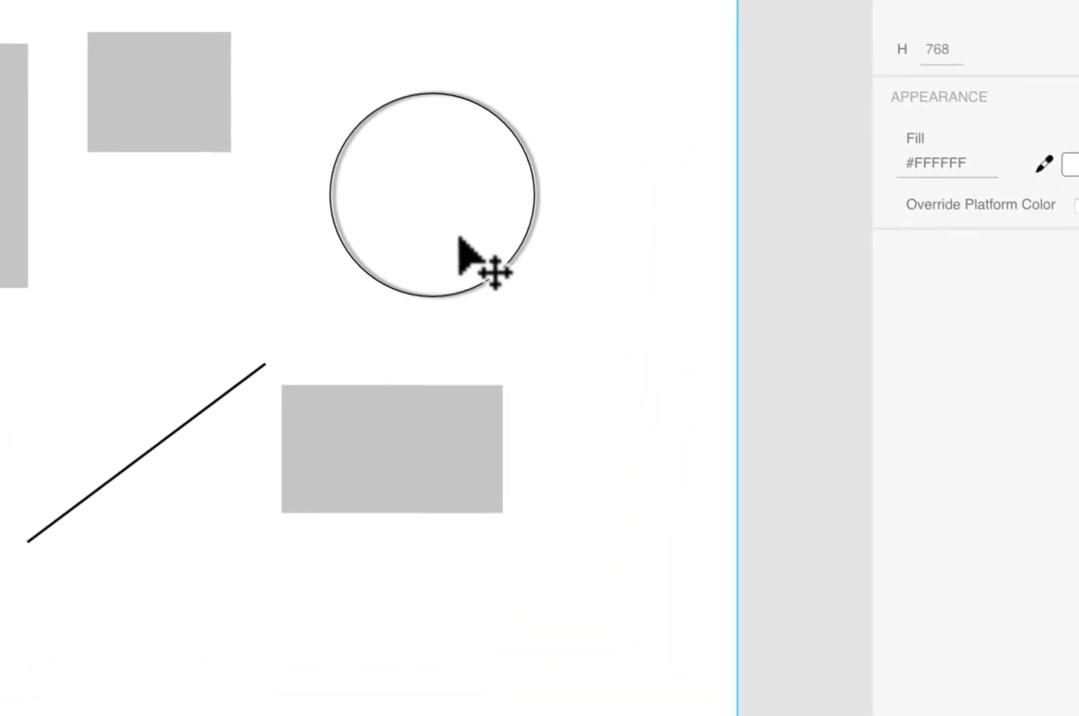
{"action": "left_click", "coordinate": [488, 465]}
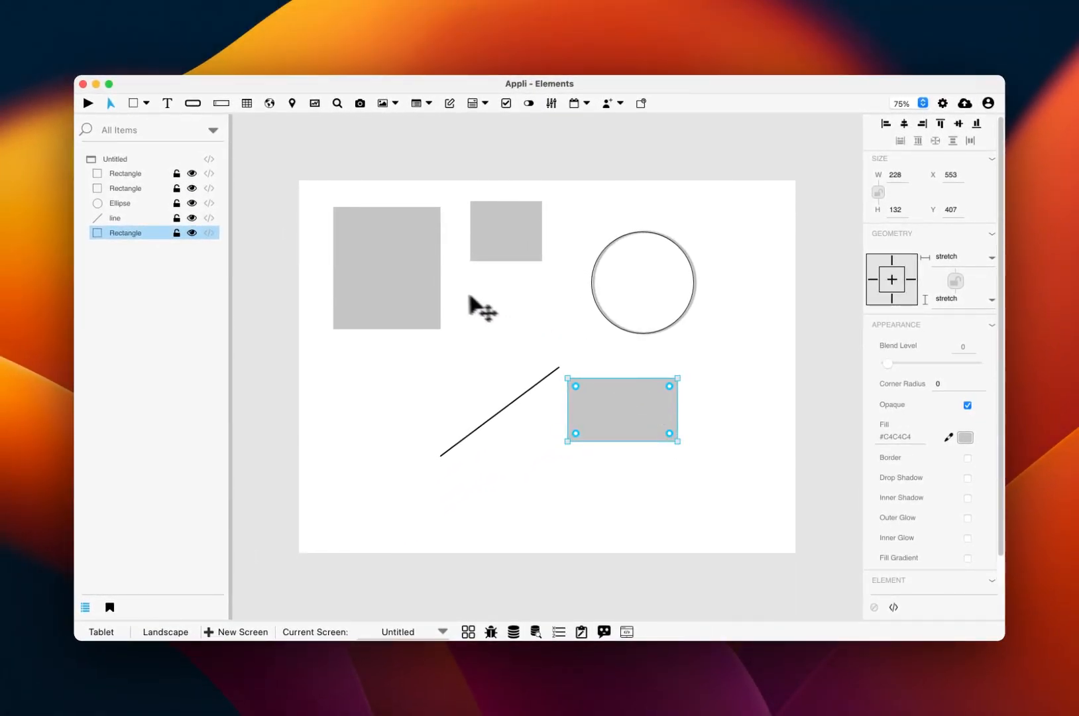
Move the large rectangle into the canvas's upper-left corner and stretch it down to the full canvas height as a sidebar
{"action": "left_click_drag", "start_coordinate": [415, 287], "coordinate": [372, 264]}
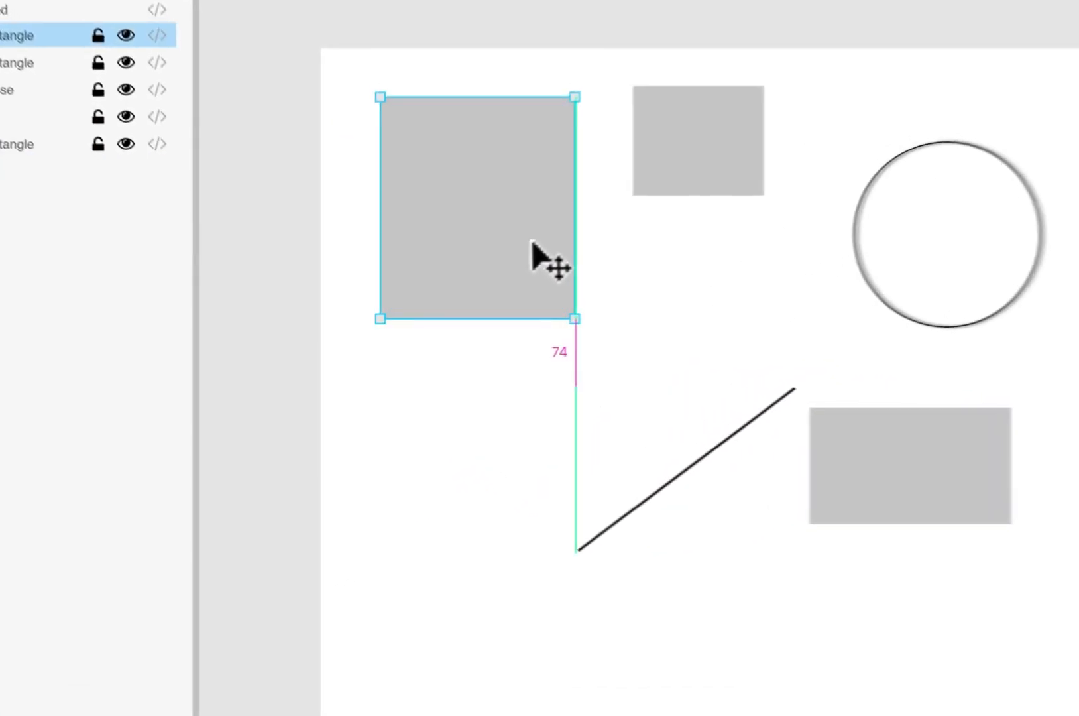
{"action": "left_click_drag", "start_coordinate": [469, 186], "coordinate": [470, 177]}
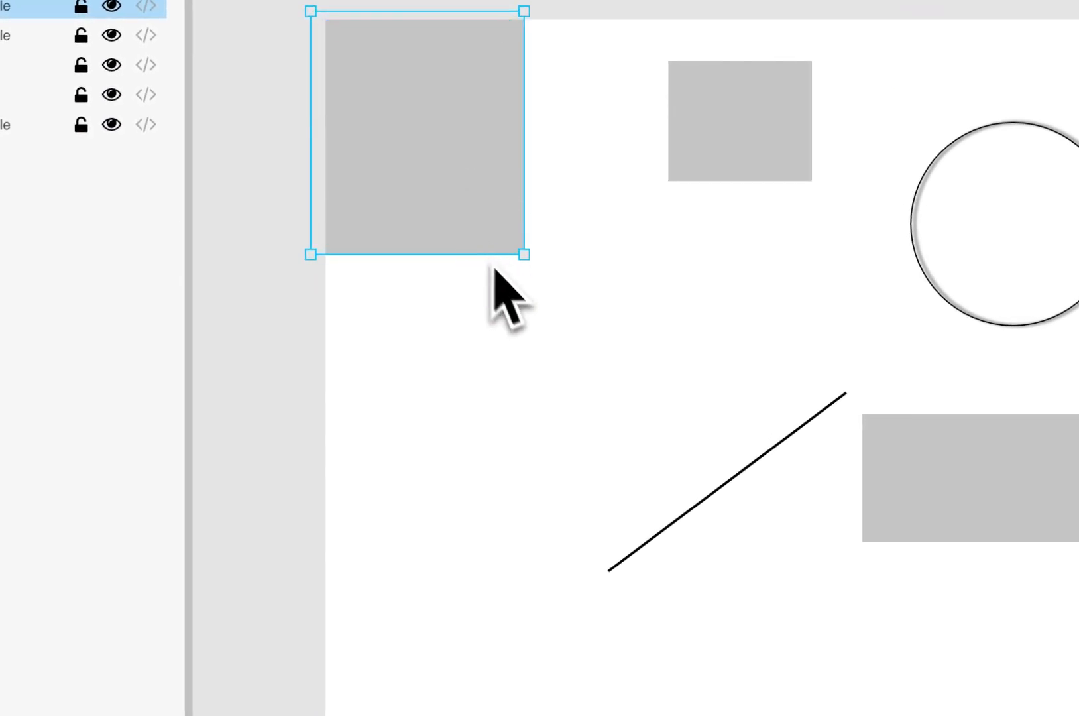
{"action": "left_click_drag", "start_coordinate": [523, 260], "coordinate": [538, 715]}
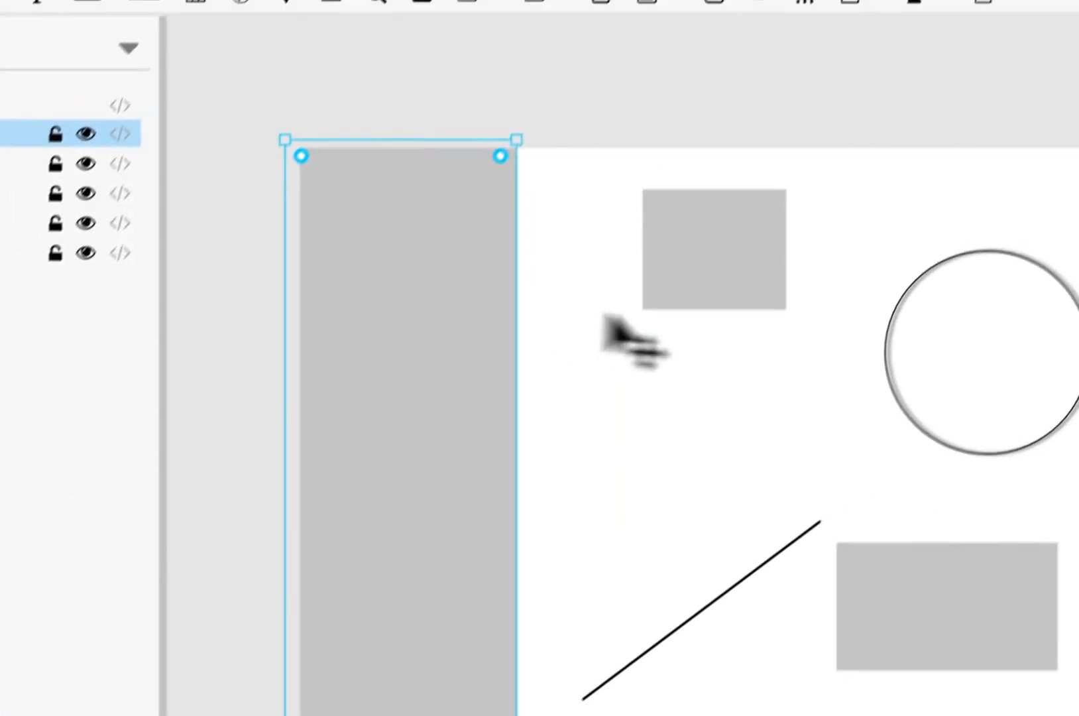
{"action": "left_click", "coordinate": [806, 251]}
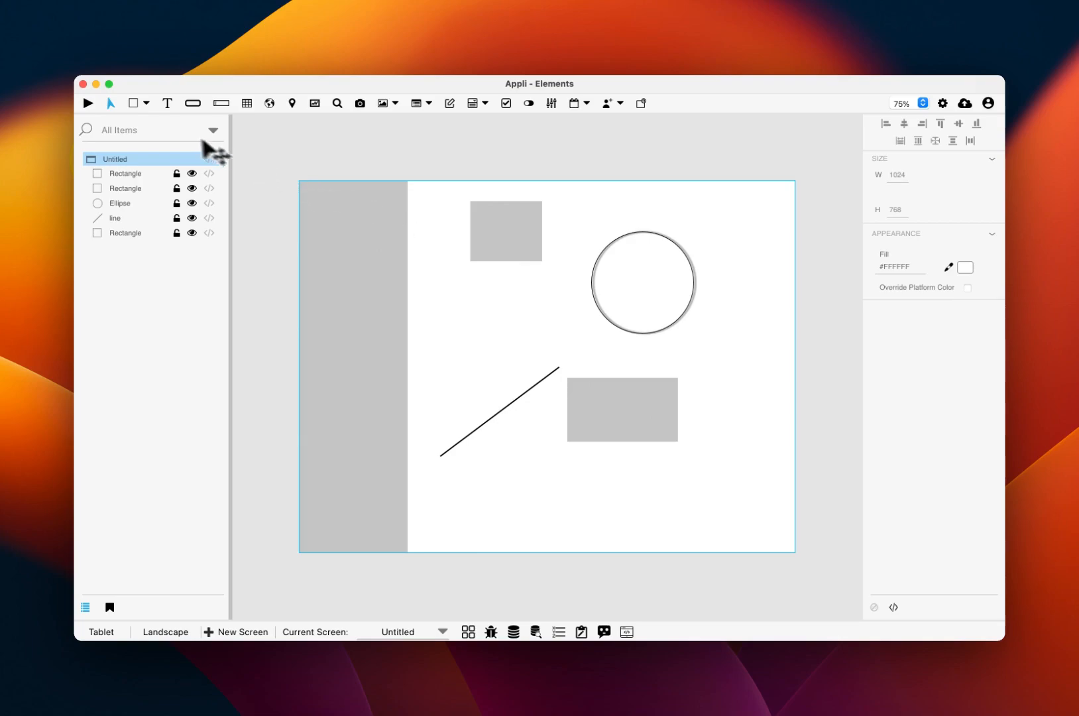
Open the Rectangle element's linked documentation, read through the graphic's events and property sections, and return to Appli
{"action": "mouse_move", "coordinate": [134, 106]}
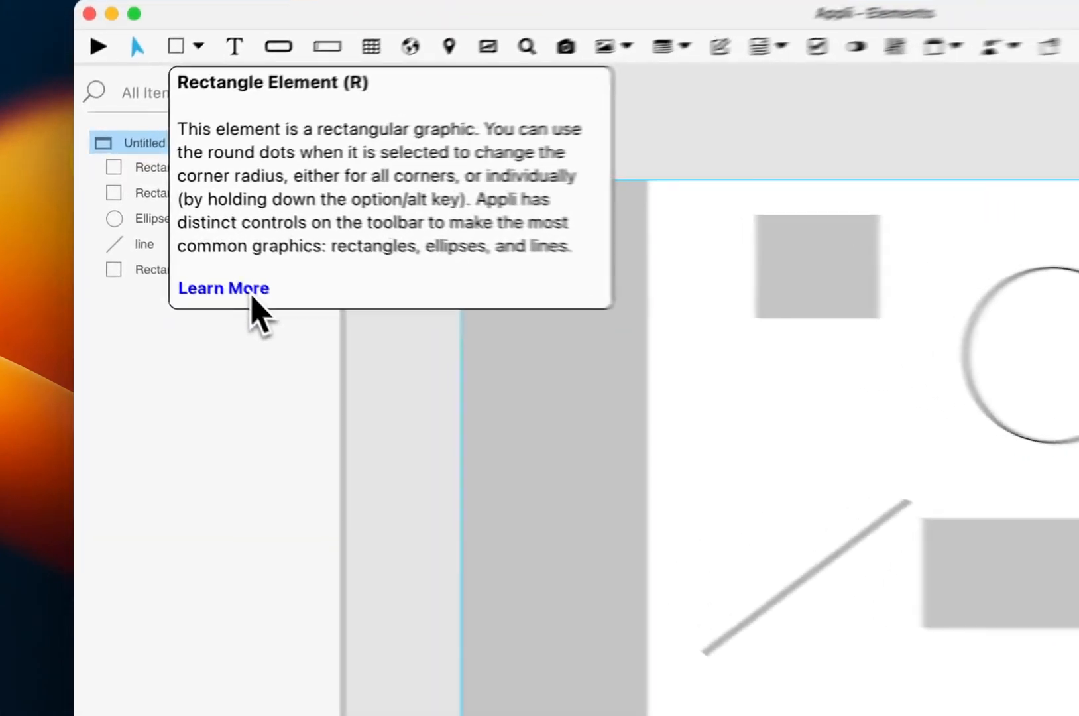
{"action": "left_click", "coordinate": [185, 243]}
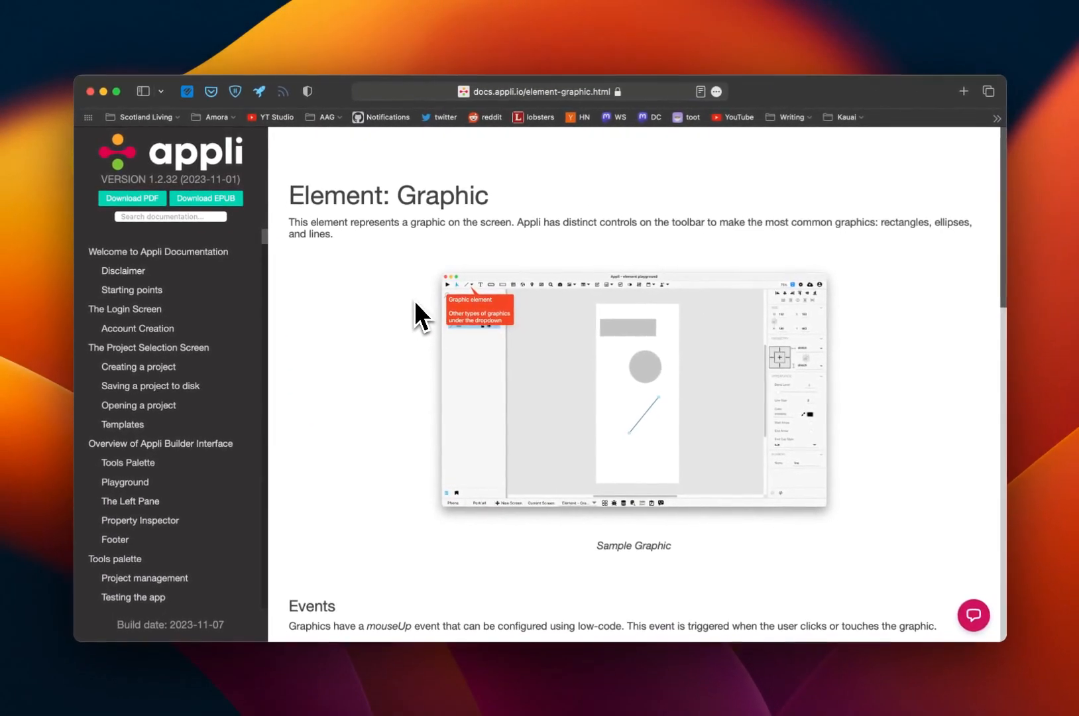
{"action": "scroll", "coordinate": [851, 280], "scroll_direction": "down", "scroll_amount": 1}
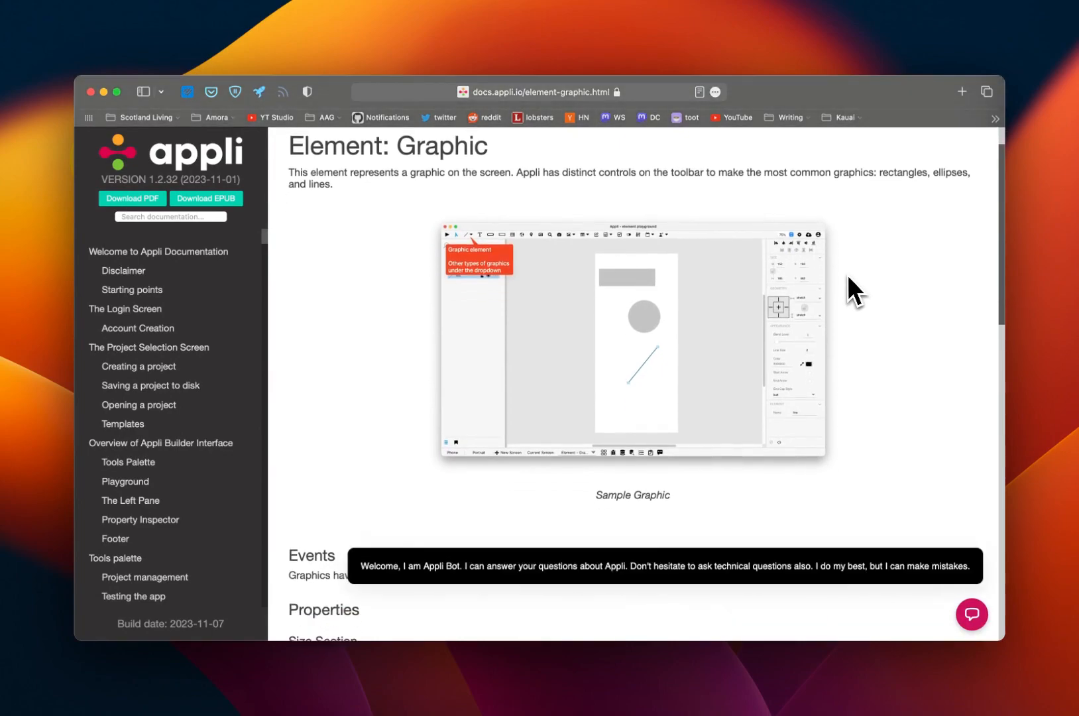
{"action": "scroll", "coordinate": [848, 275], "scroll_direction": "down", "scroll_amount": 5}
{"action": "scroll", "coordinate": [847, 274], "scroll_direction": "down", "scroll_amount": 5}
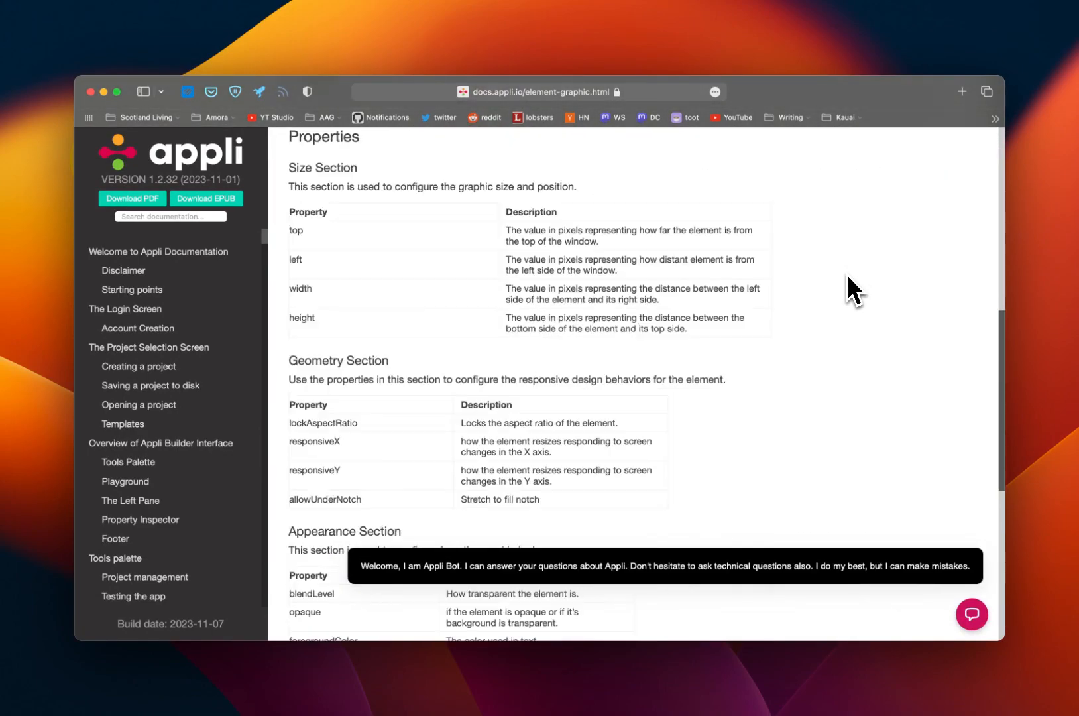
{"action": "scroll", "coordinate": [848, 277], "scroll_direction": "down", "scroll_amount": 4}
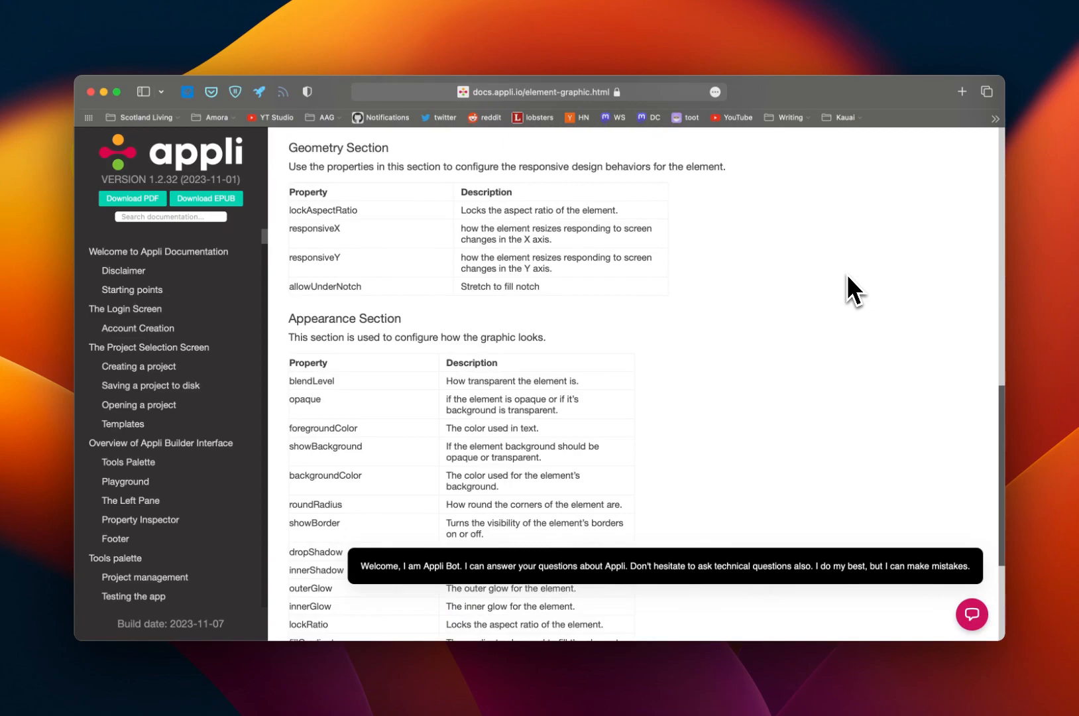
{"action": "scroll", "coordinate": [846, 273], "scroll_direction": "down", "scroll_amount": 1}
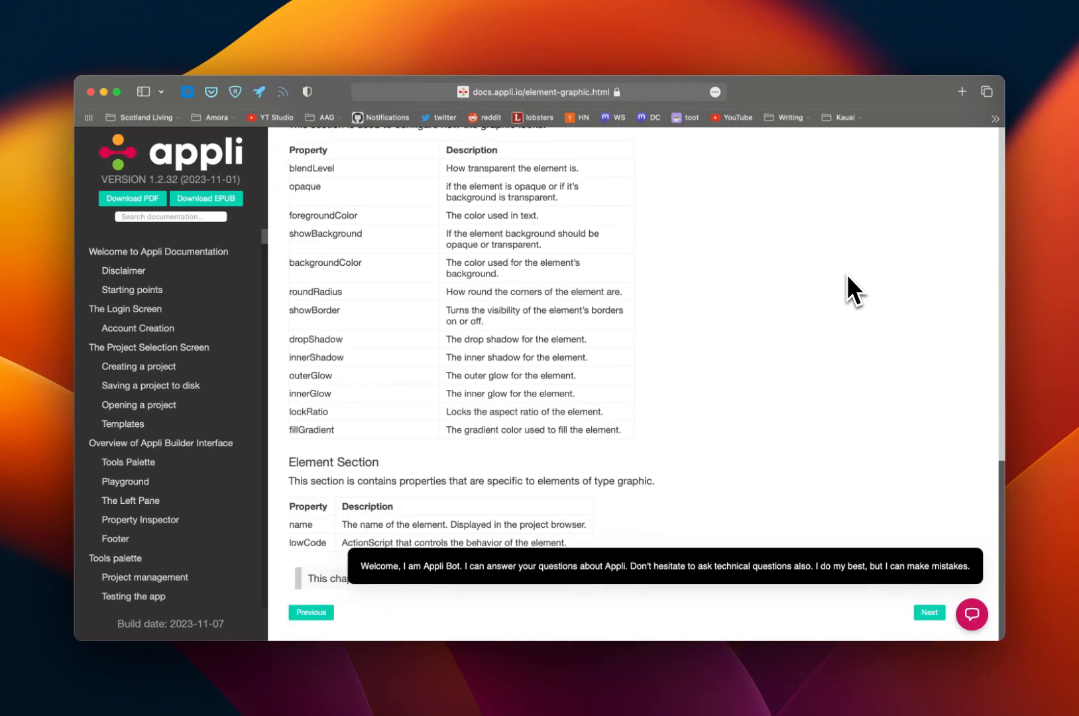
{"action": "key", "text": "super+Tab"}
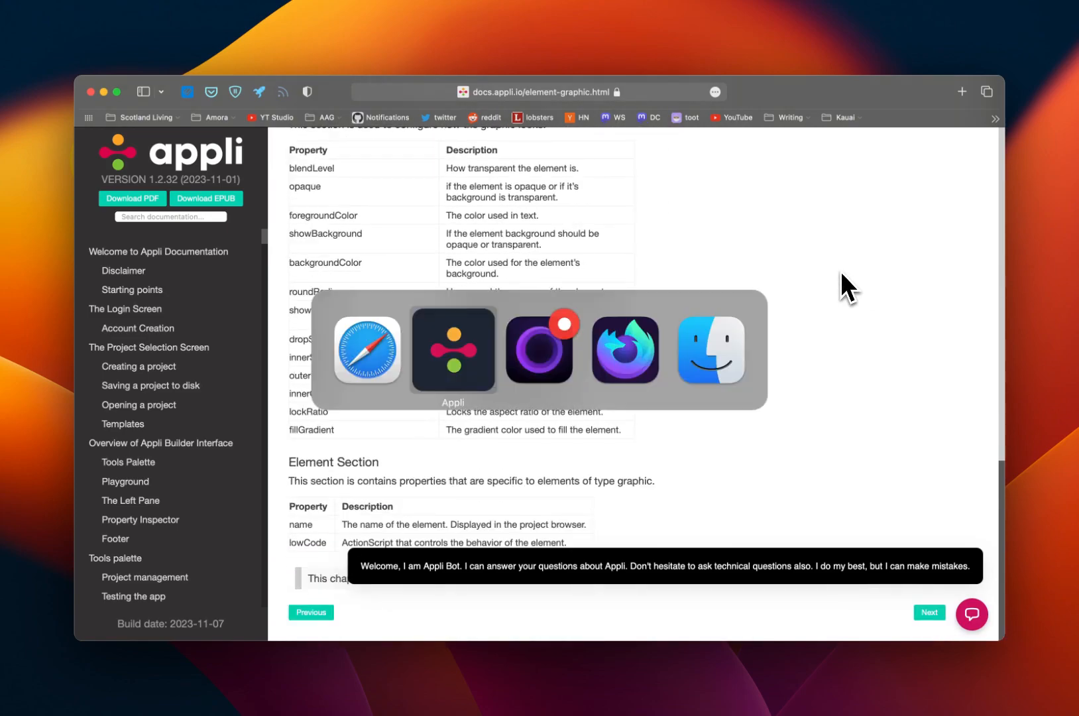